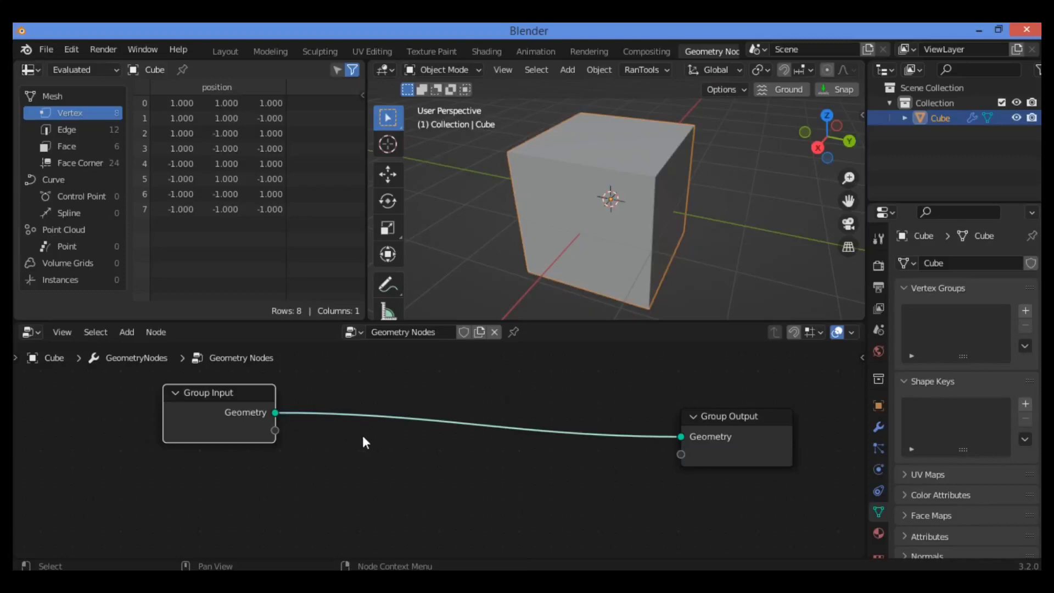
Move the Group Input node slightly to the right in the node tree
drag(246, 395, 294, 402)
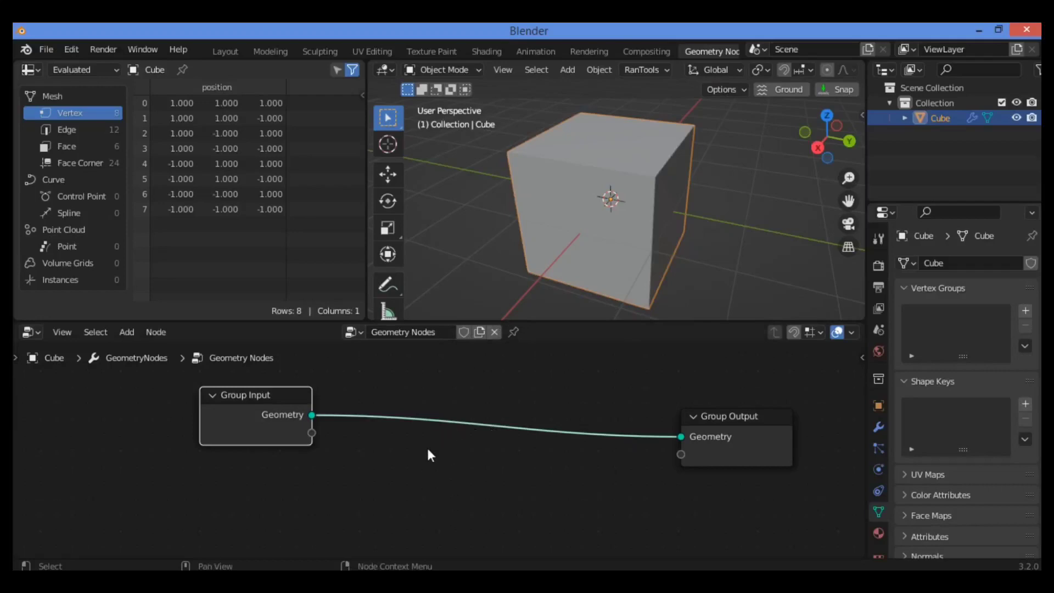
key(shift+a)
Insert a level-1 Subdivide Mesh node, found by searching 'subd', on the Group Input–Group Output link
click(389, 259)
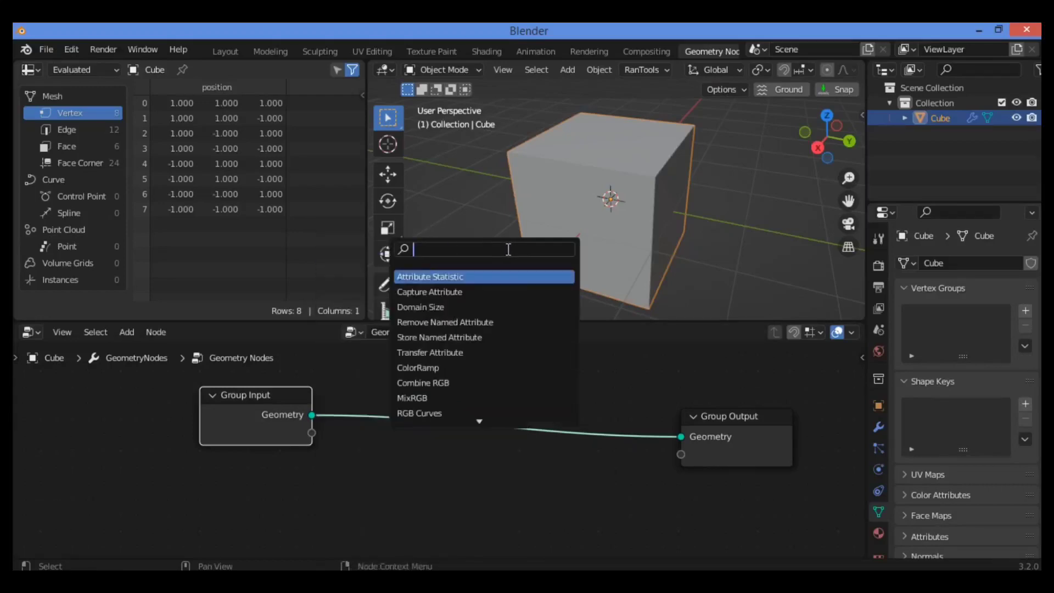
text(subd)
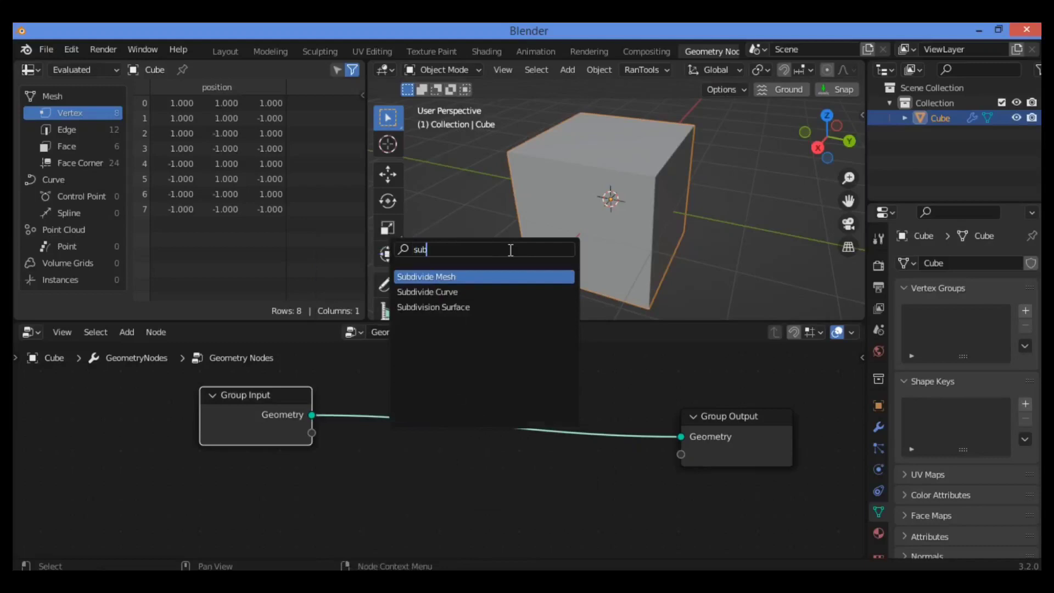
click(466, 276)
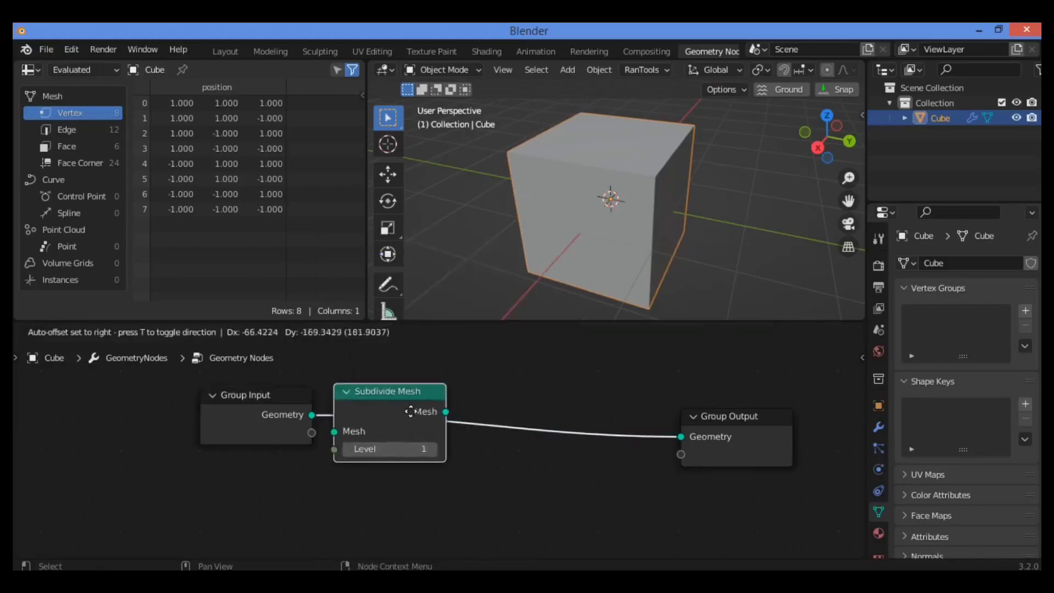
click(427, 407)
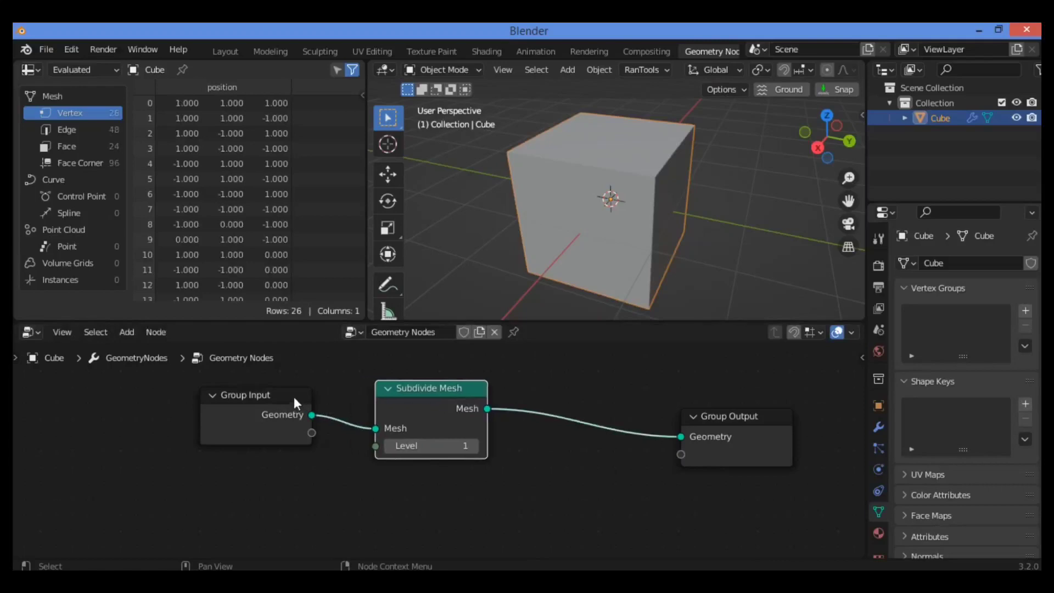
drag(443, 387, 380, 396)
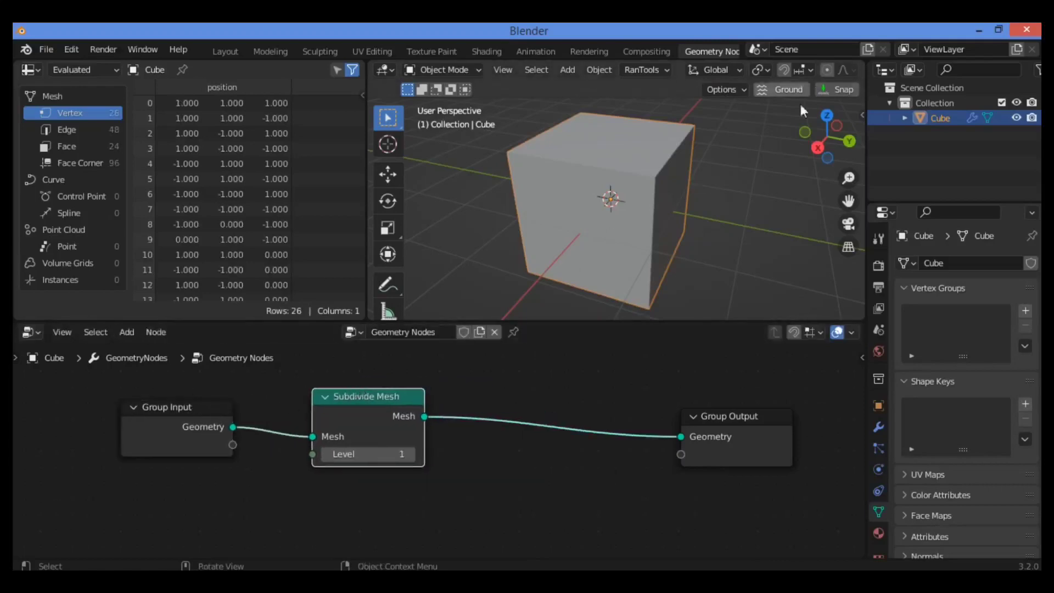
drag(827, 140, 789, 137)
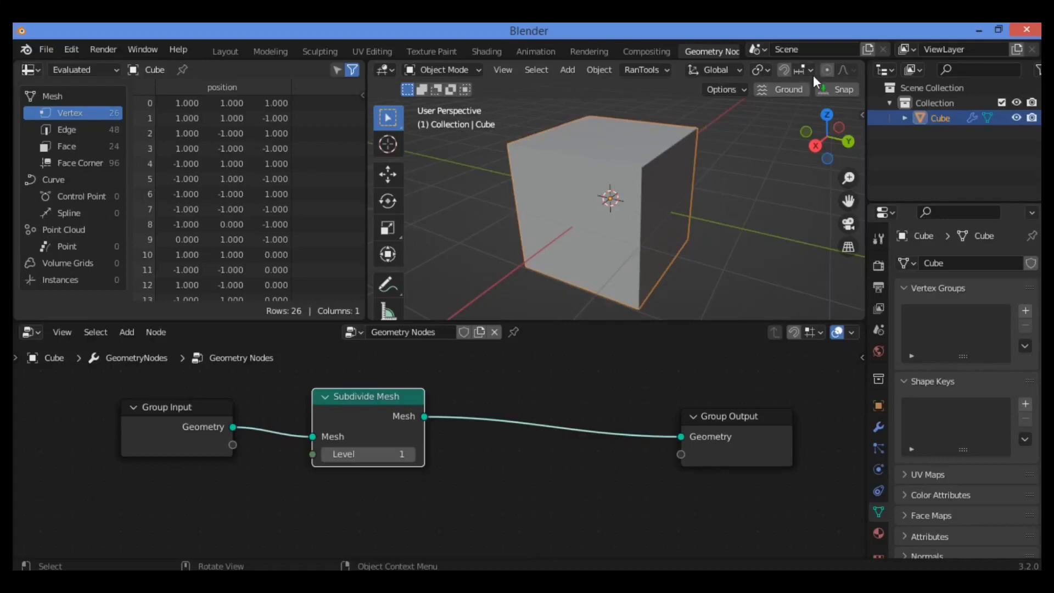
Switch the viewport to Wireframe shading and orbit around the subdivided cube
key(z)
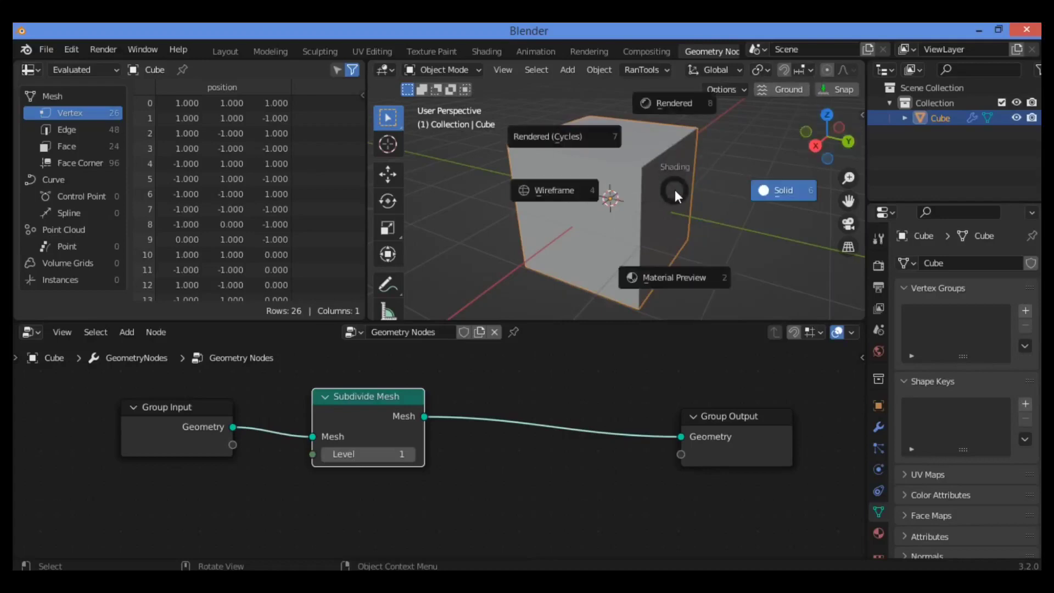
click(550, 190)
drag(827, 137, 676, 185)
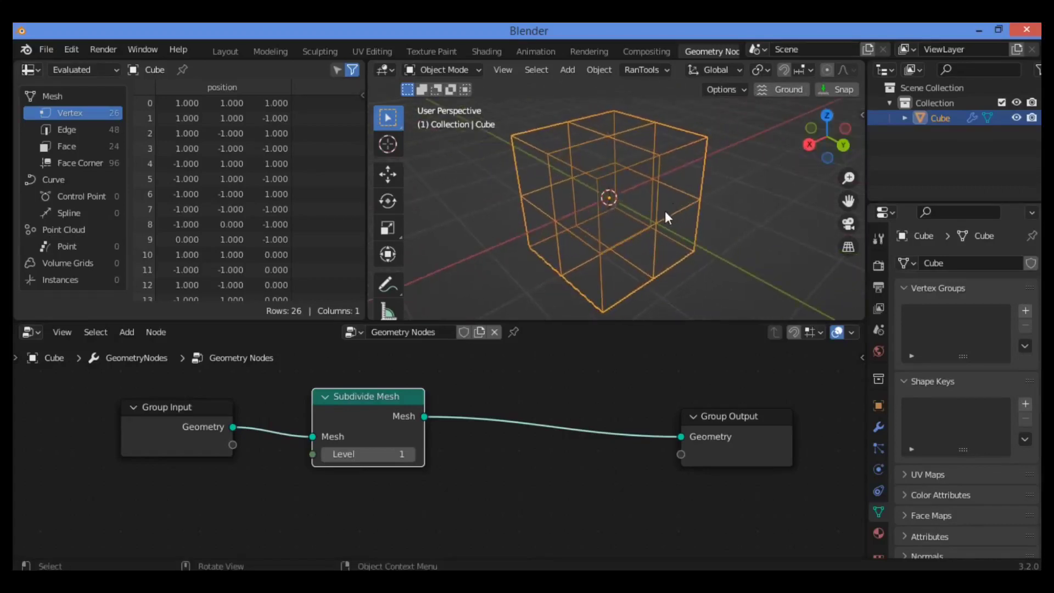
Try Subdivide Mesh levels 3 and 1, settling on Level 2 for 98 vertices
click(412, 454)
click(411, 454)
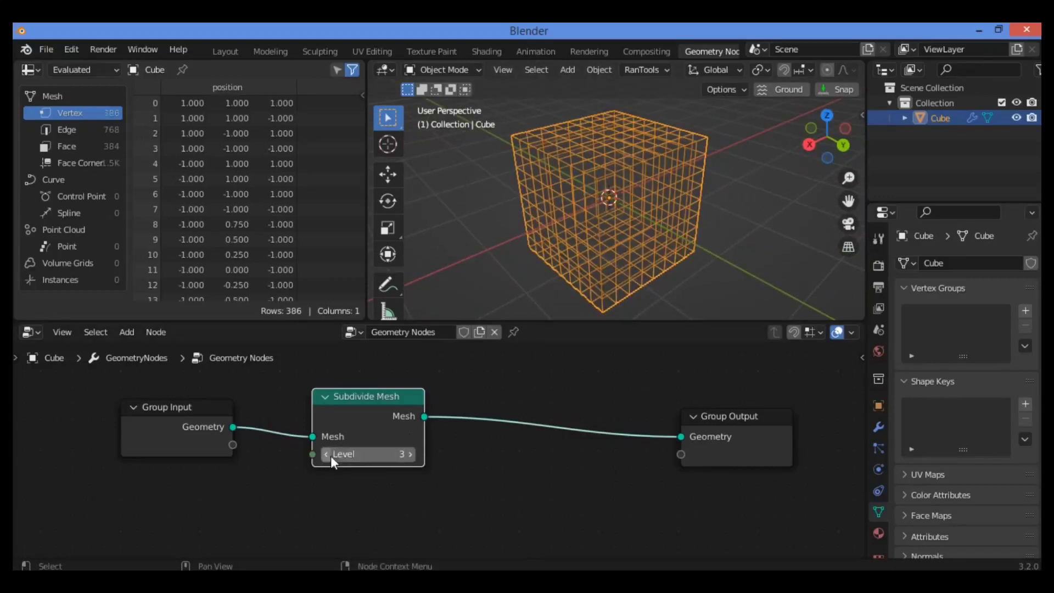
click(324, 454)
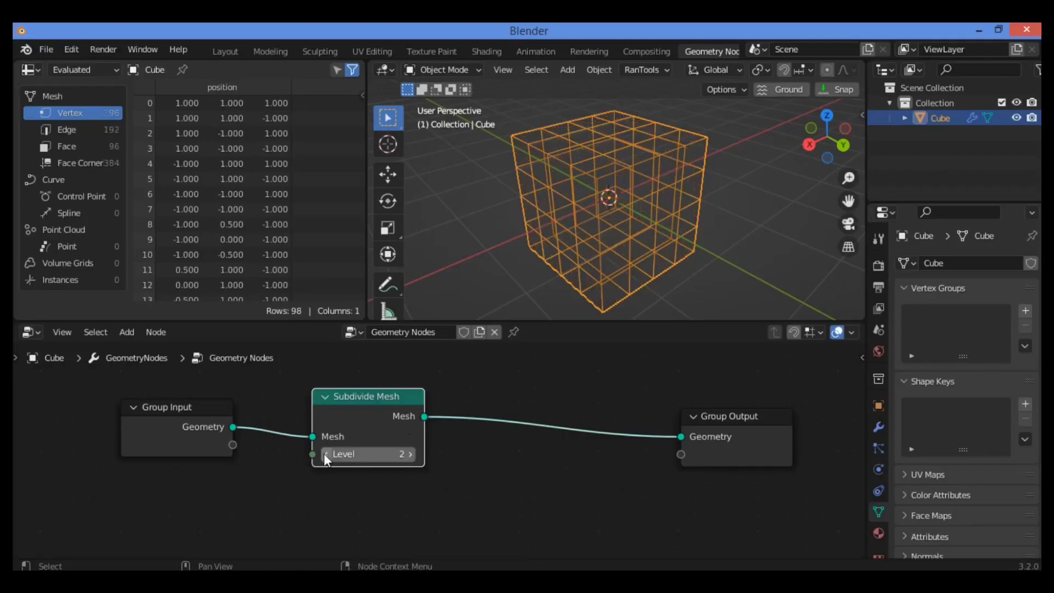
click(324, 454)
click(411, 454)
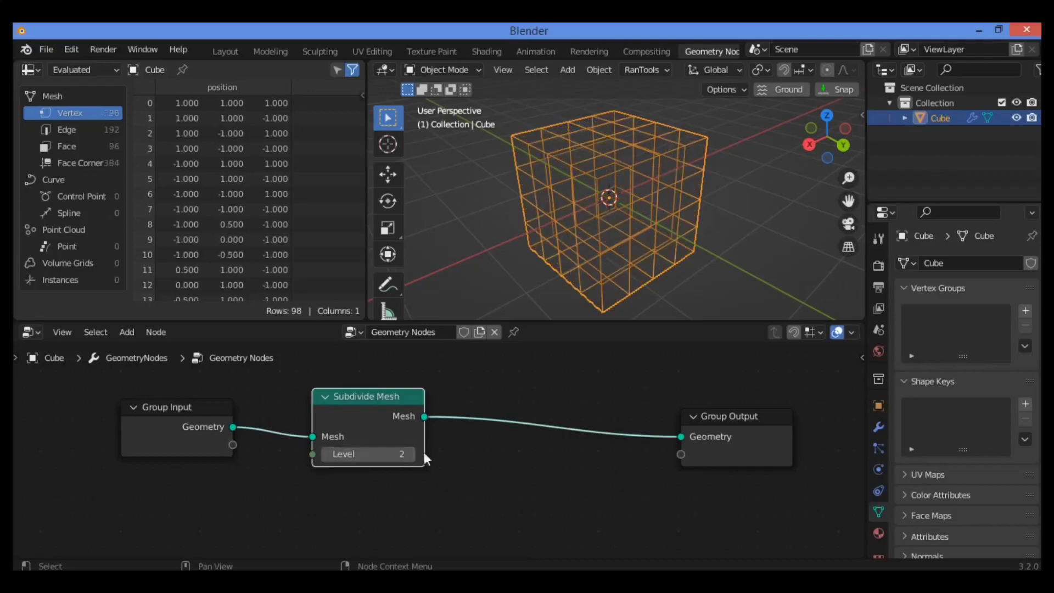
drag(822, 127, 833, 129)
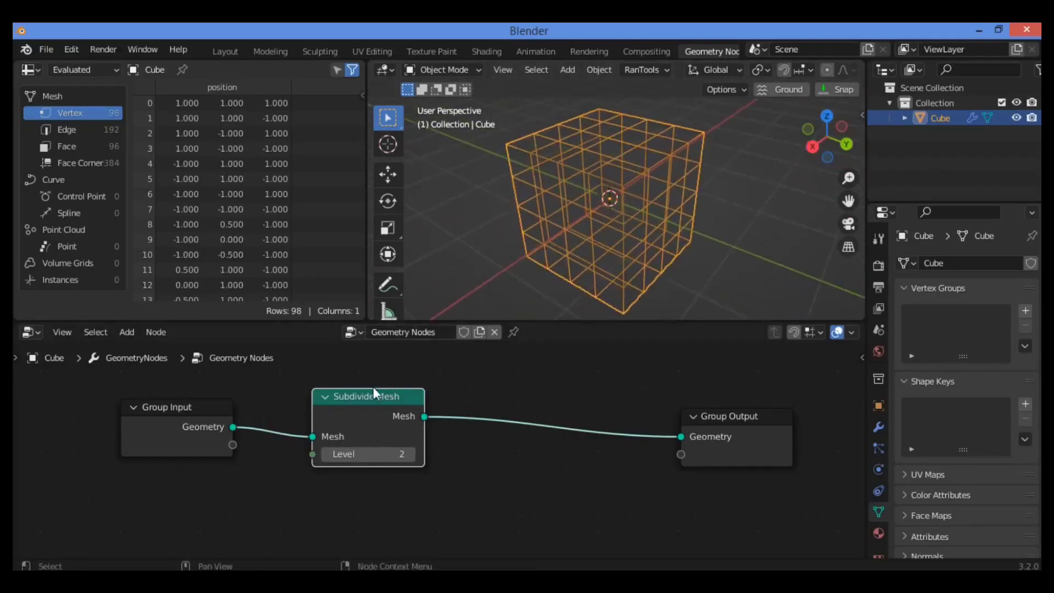
Nudge the Subdivide Mesh node into place and orbit the viewport
drag(374, 387, 367, 382)
click(604, 370)
drag(826, 147, 591, 307)
mouse_move(354, 389)
mouse_down()
mouse_move(369, 392)
mouse_move(360, 383)
mouse_move(354, 394)
mouse_up()
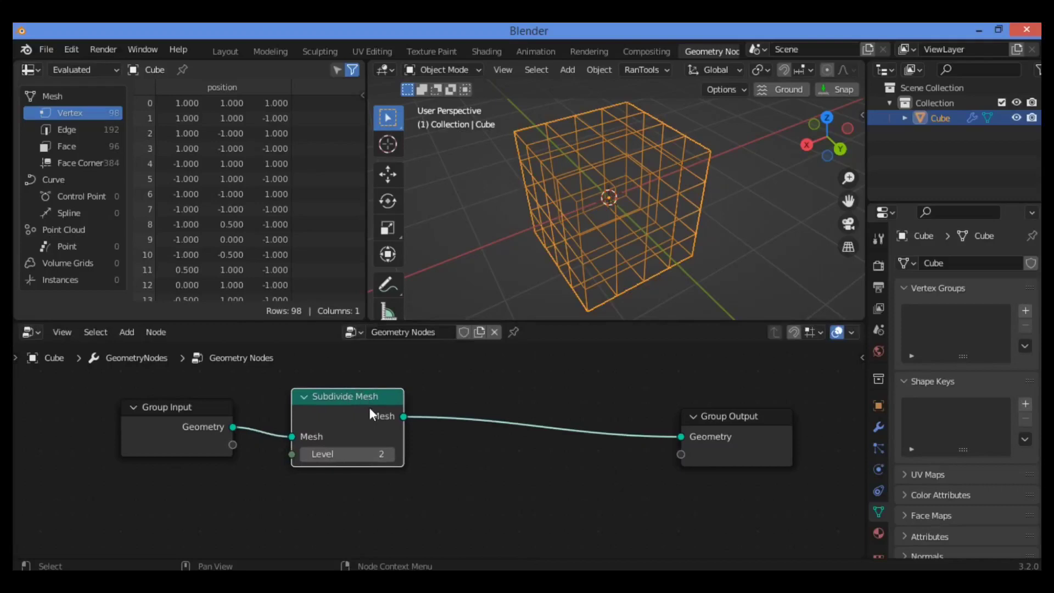
drag(371, 396, 370, 405)
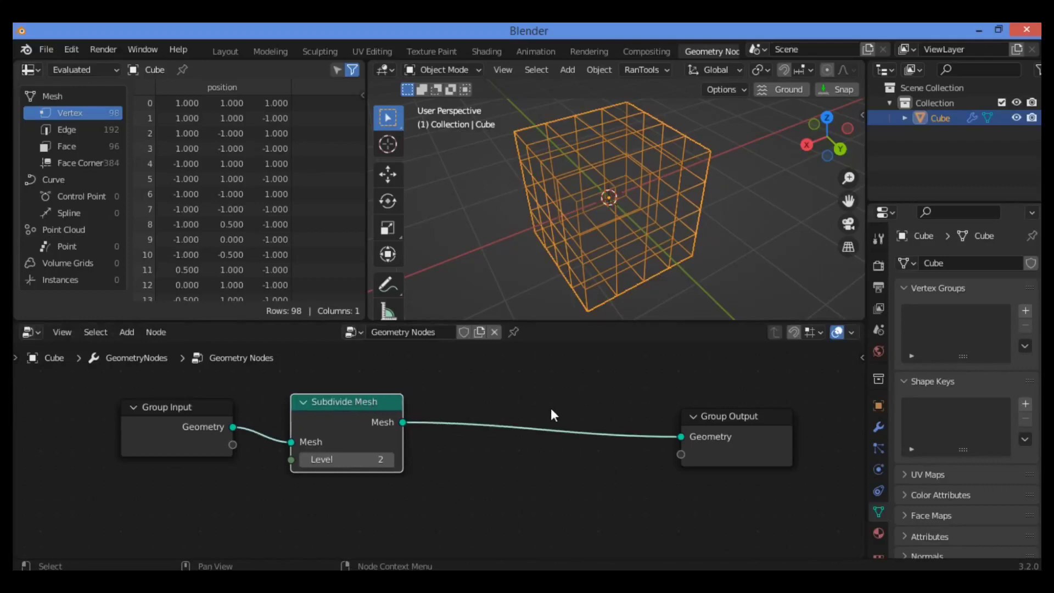
Add Instance on Points via 'insta' search onto the Subdivide Mesh–Group Output link
key(shift+a)
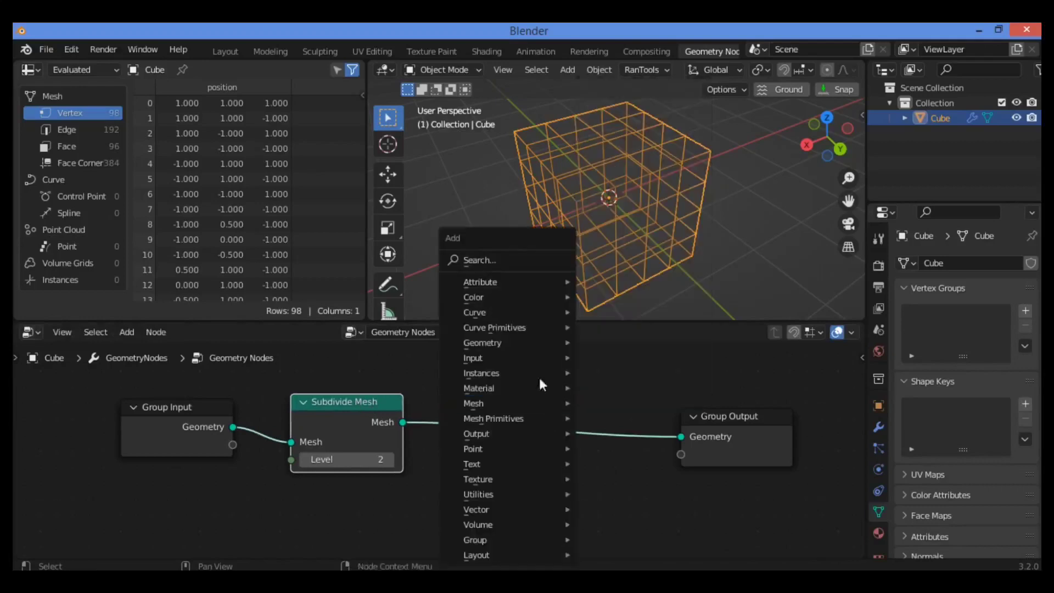
click(515, 254)
text(in)
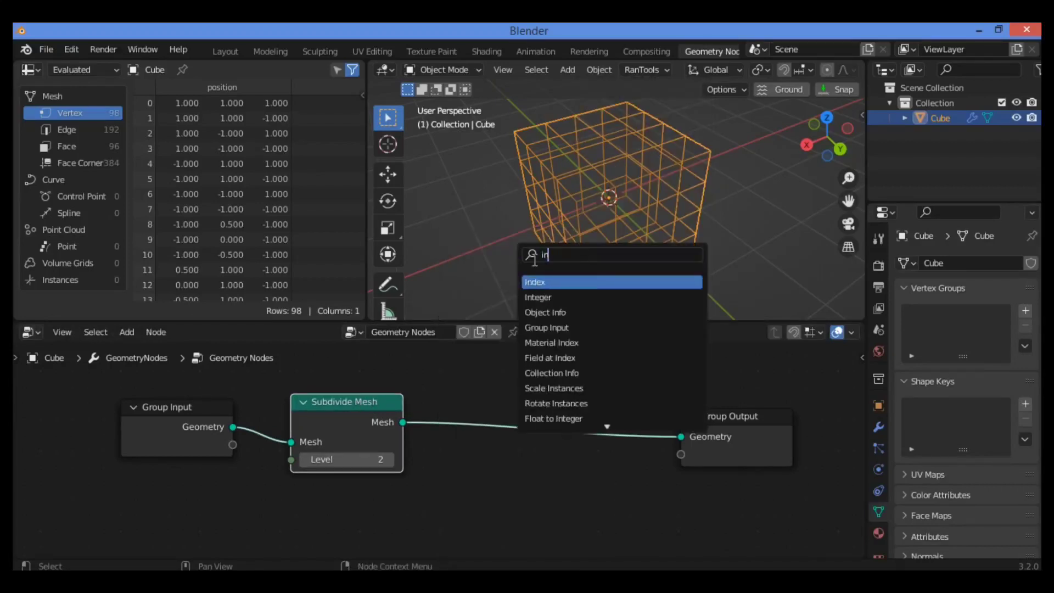
text(sta)
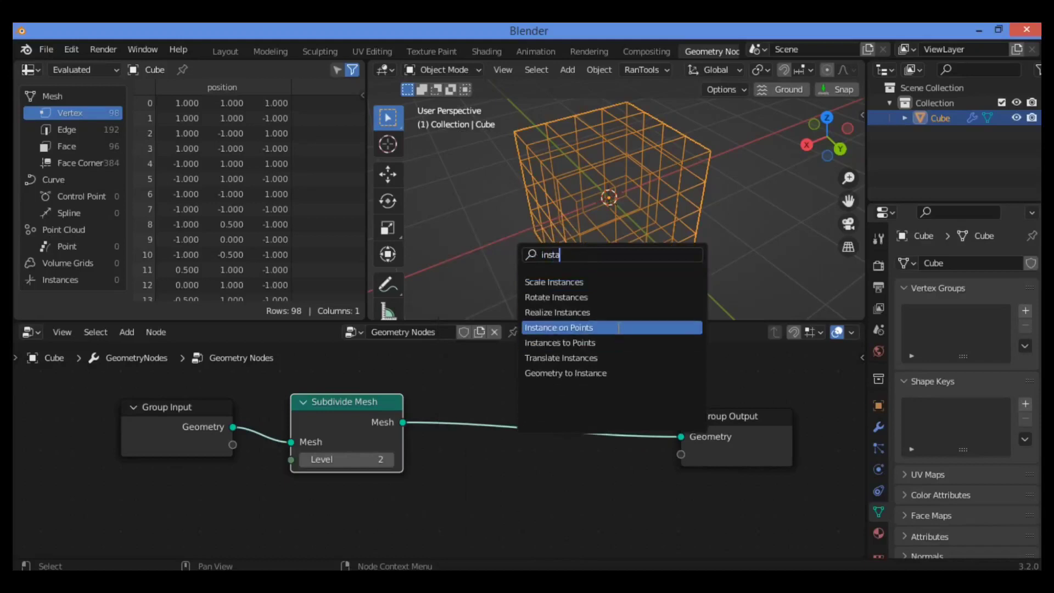
click(618, 327)
click(609, 447)
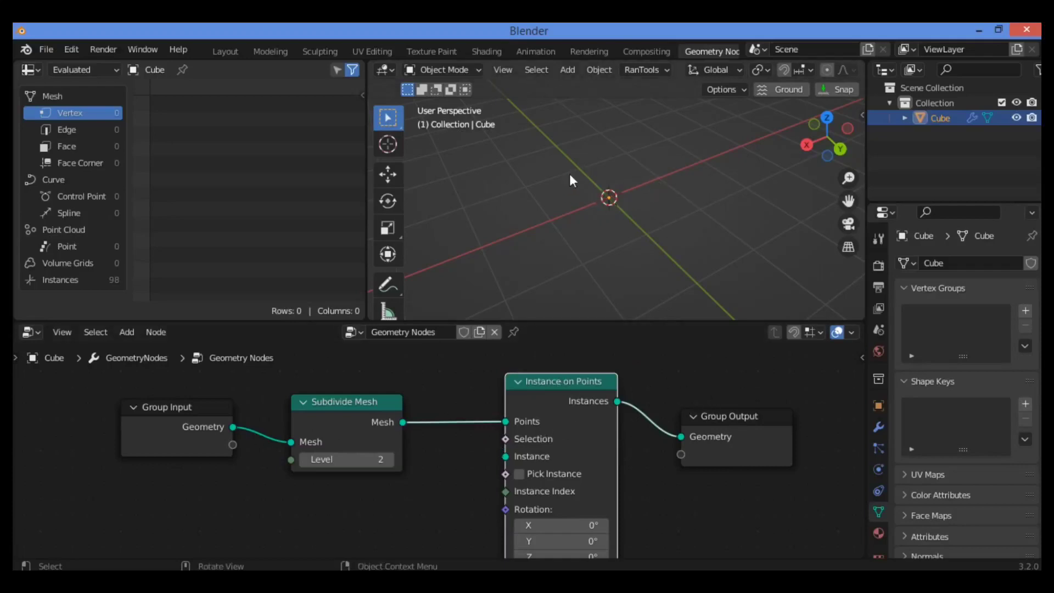
drag(857, 142, 693, 189)
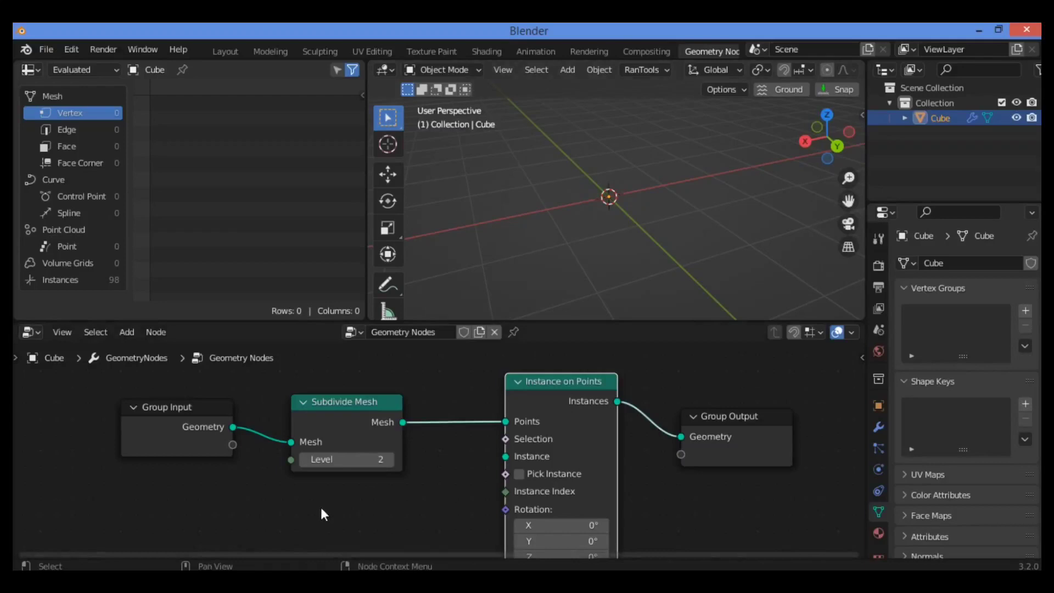
Add a Mesh Circle node by searching 'mesh' and place it in the tree
key(shift+a)
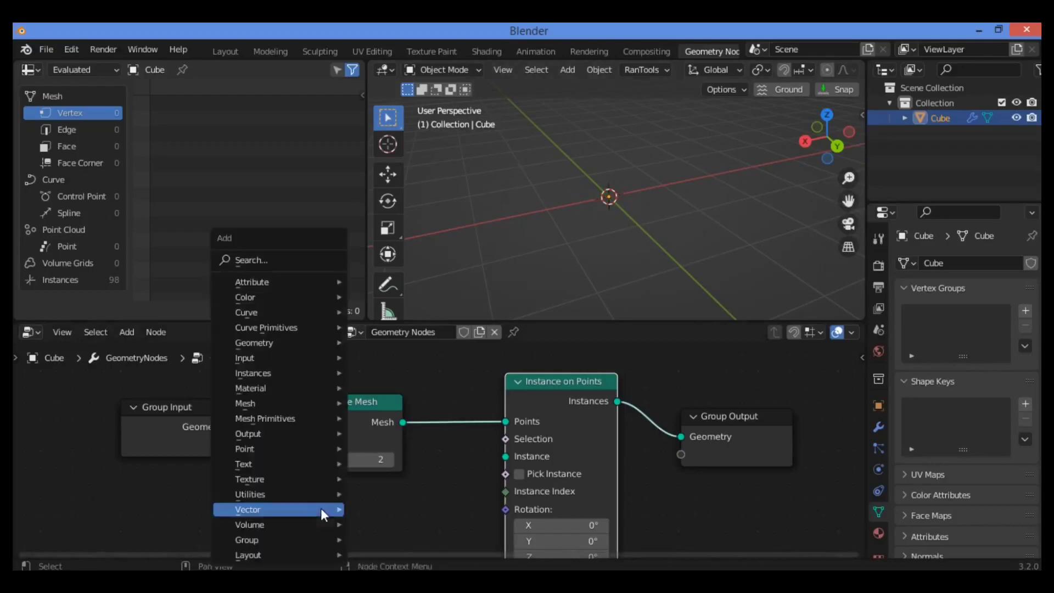
click(285, 261)
text(mesh)
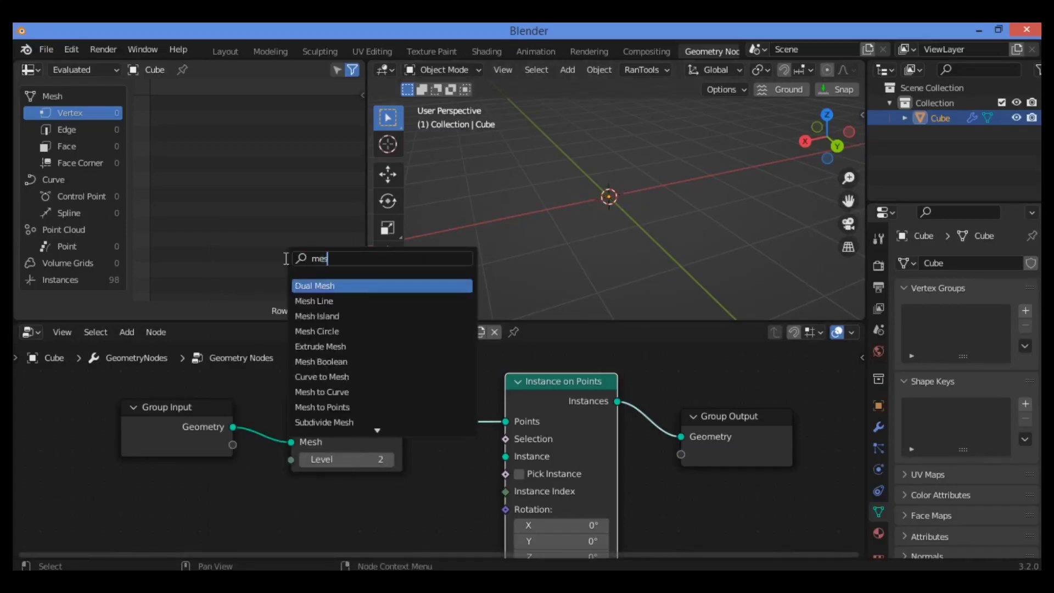
click(376, 331)
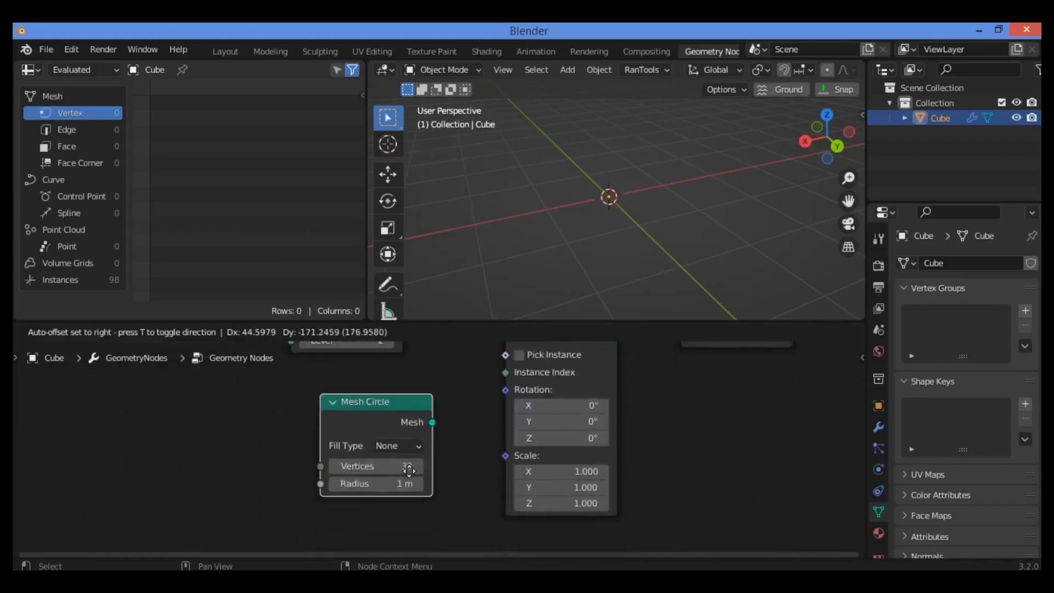
click(406, 455)
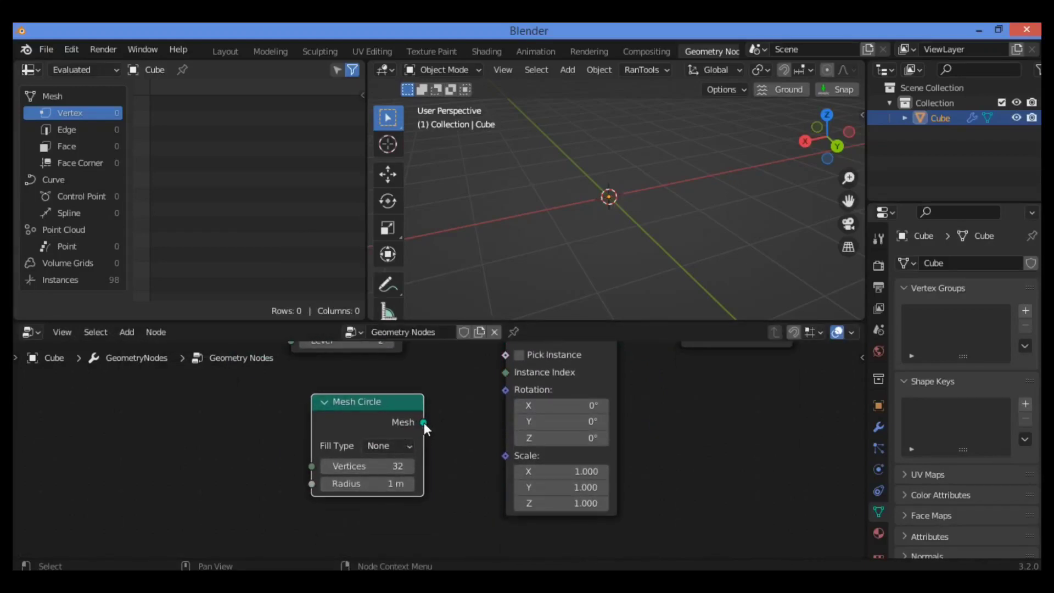
Reposition the Mesh Circle and connect its Mesh output to the Instance socket
scroll(703, 395, up, 1)
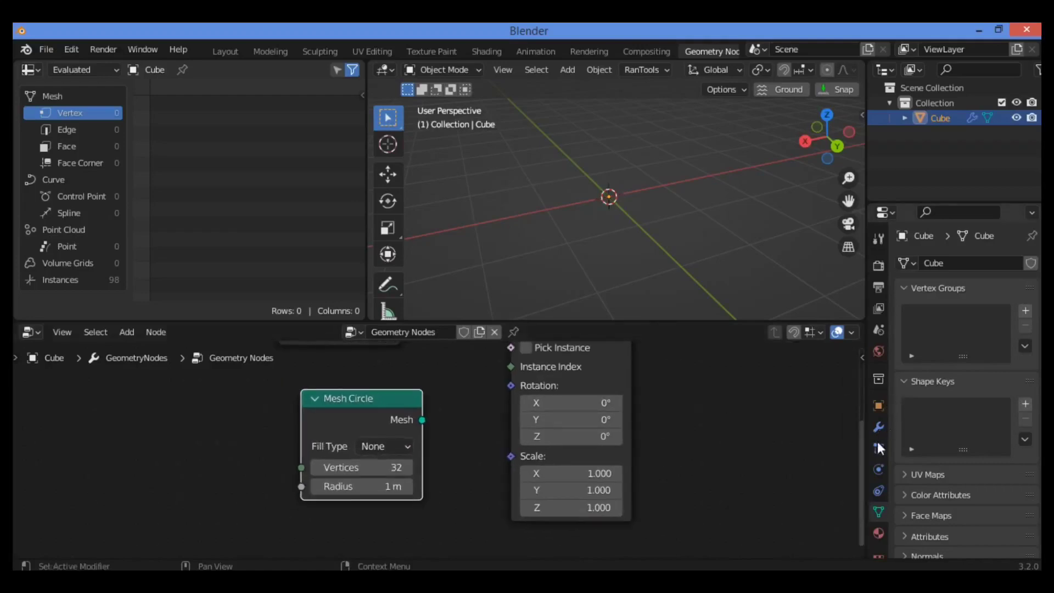
drag(862, 436, 862, 399)
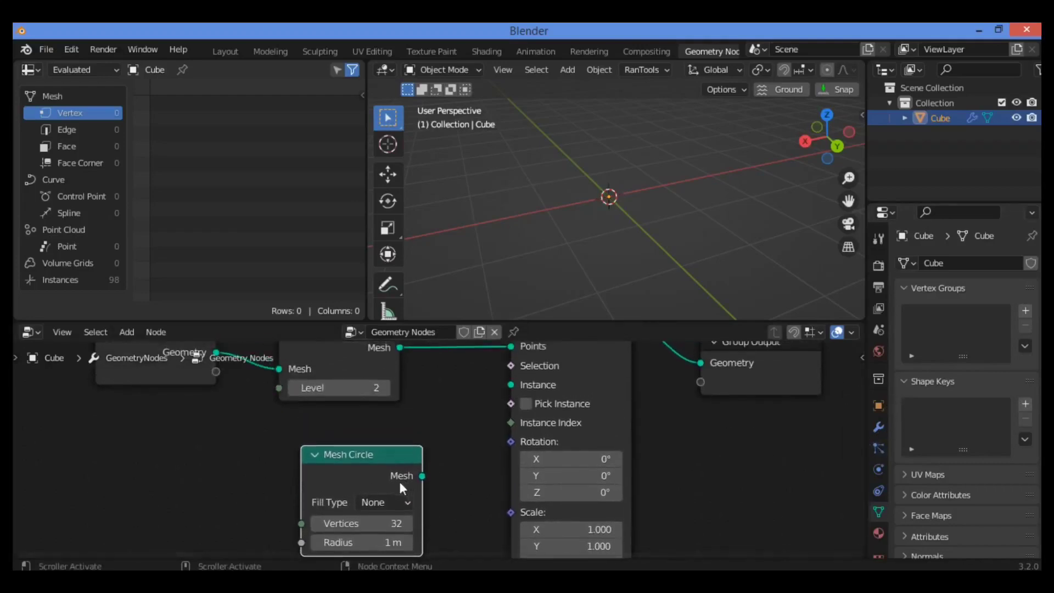
key(g)
click(396, 462)
drag(392, 468, 511, 386)
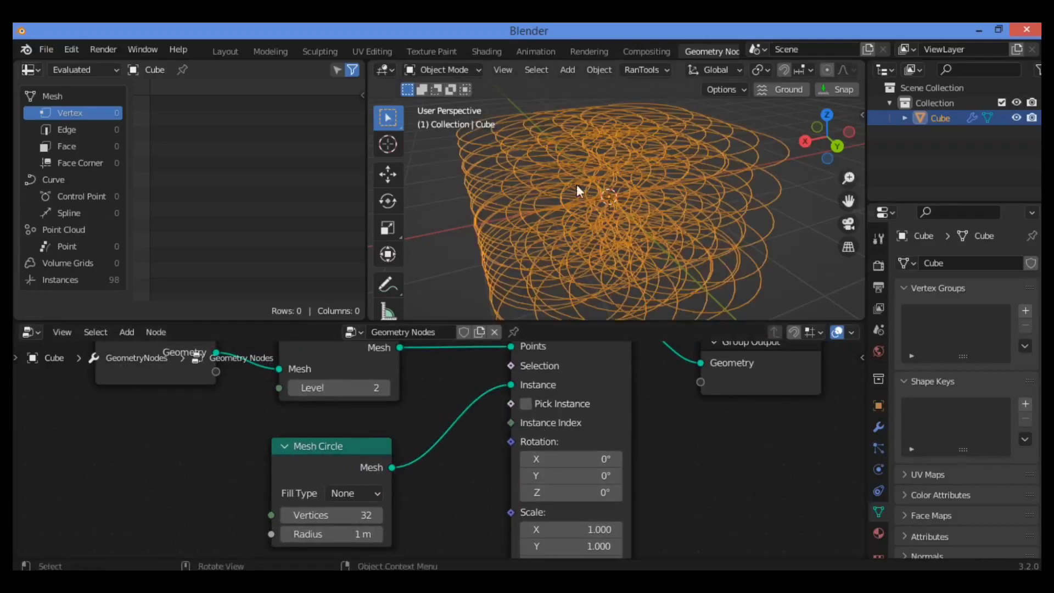
mouse_move(827, 138)
mouse_down()
mouse_move(822, 118)
mouse_move(822, 145)
mouse_up()
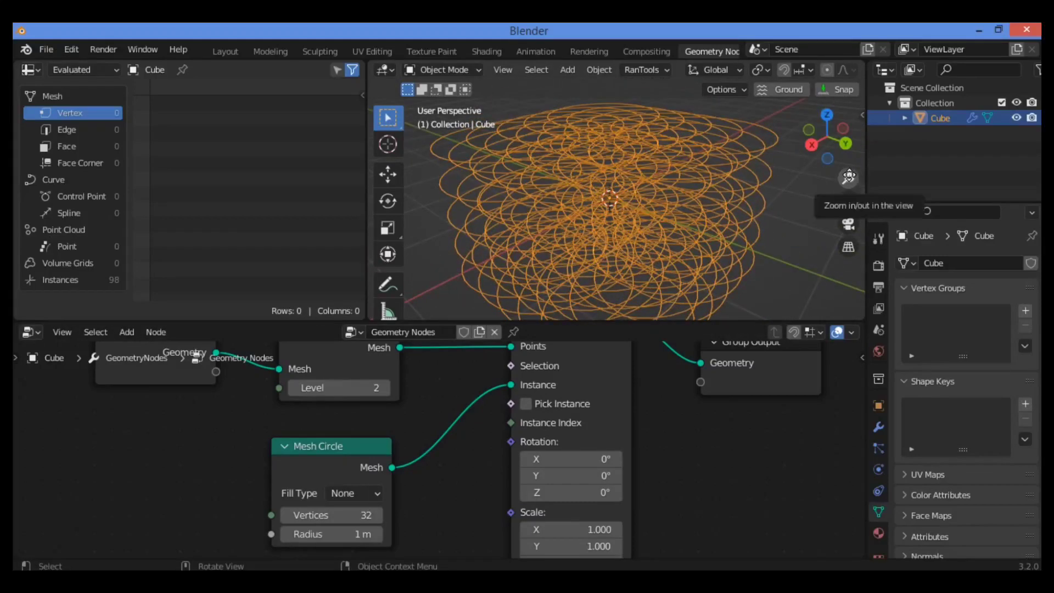
drag(849, 178, 786, 206)
drag(822, 151, 827, 152)
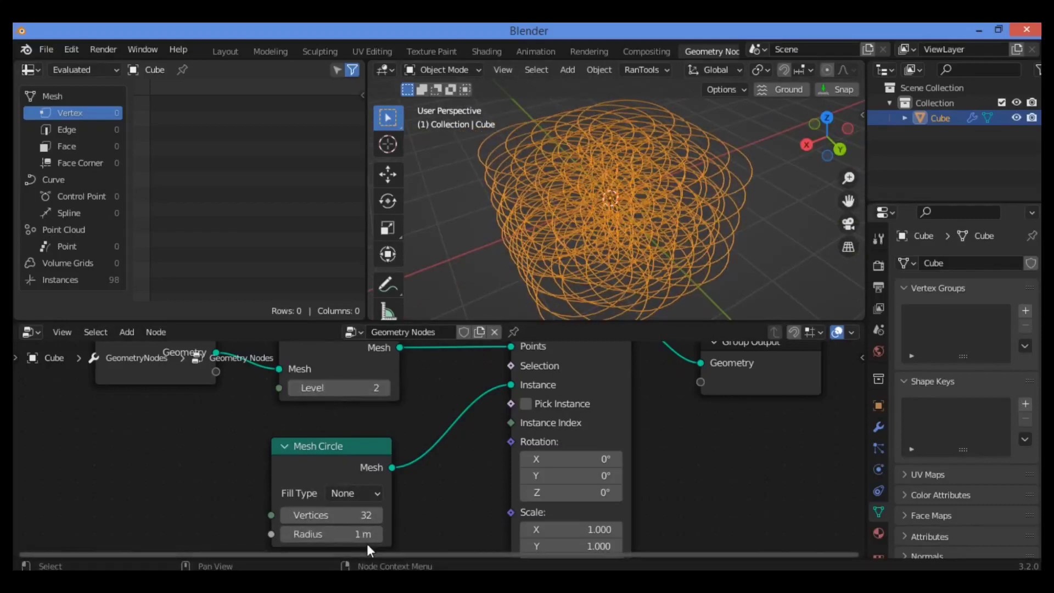
Lower the Mesh Circle radius to 0.1 m and zoom in on the small circles
click(286, 533)
click(286, 534)
click(286, 534)
click(286, 534)
click(286, 534)
click(286, 534)
click(286, 534)
click(286, 534)
click(285, 534)
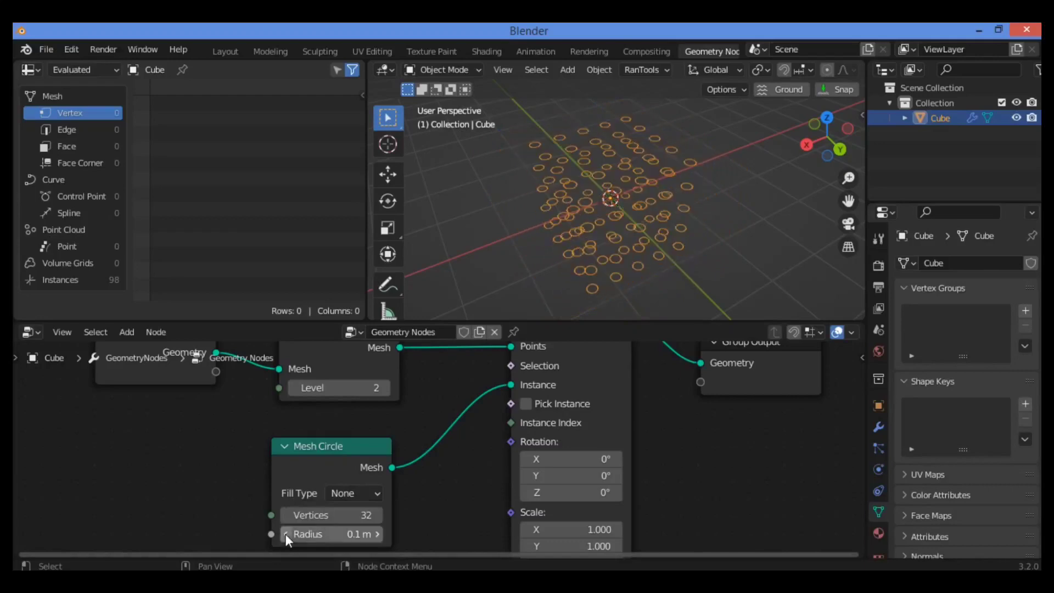
drag(839, 180, 803, 177)
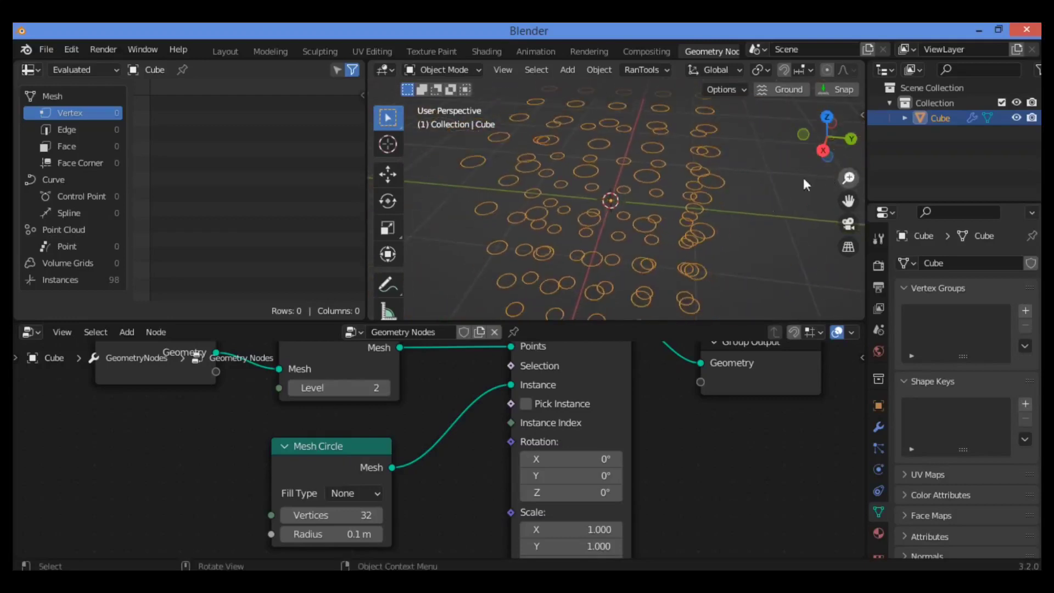
Try Subdivide Level 1, then return it to Level 2
click(296, 389)
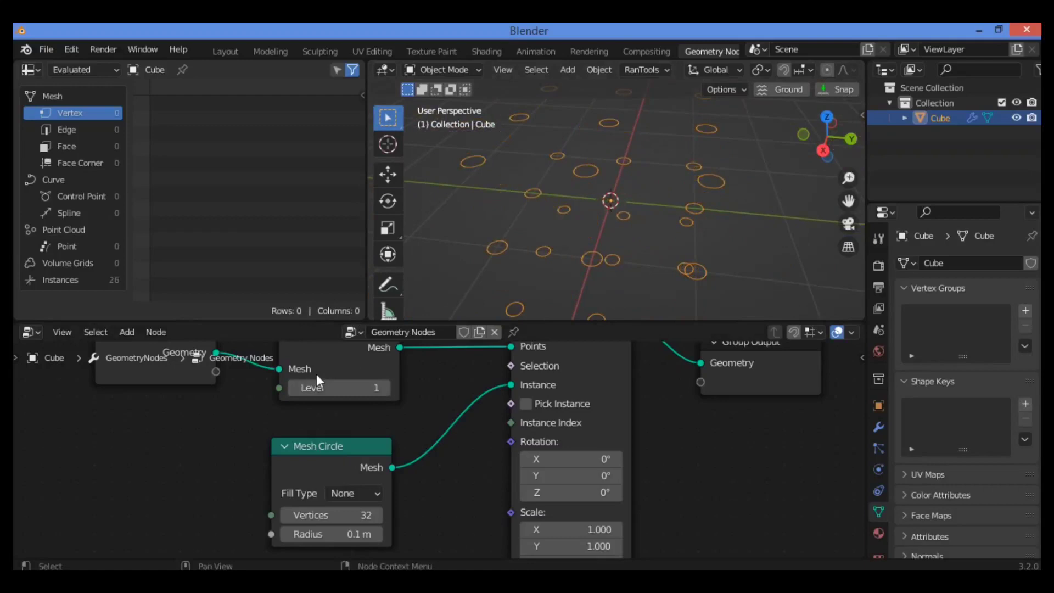
drag(318, 453, 306, 459)
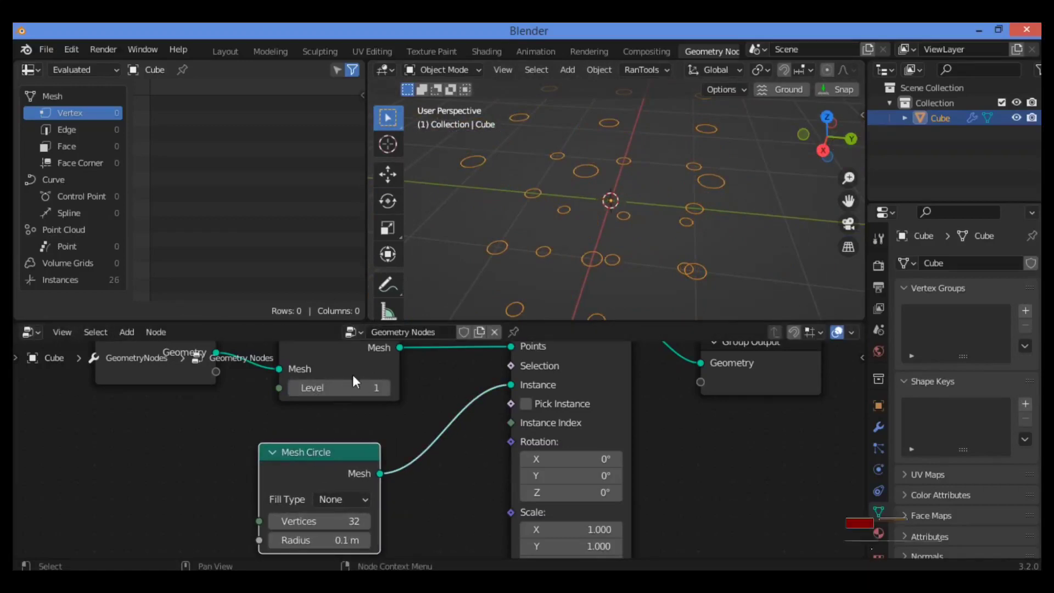
click(387, 388)
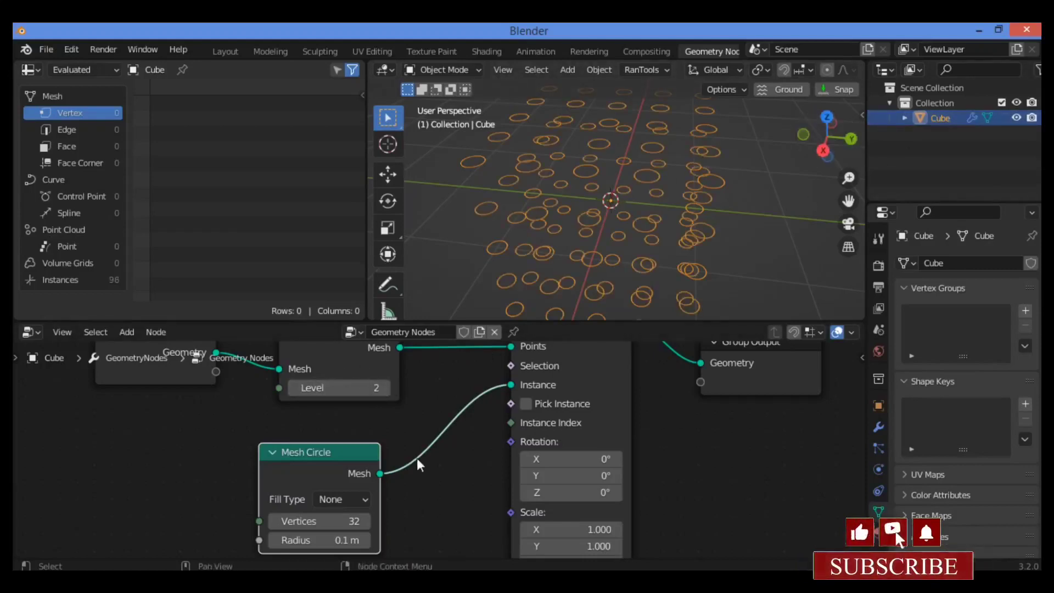
Arrange the Instance on Points and Mesh Circle nodes and orbit to inspect the circle instances
scroll(713, 462, up, 1)
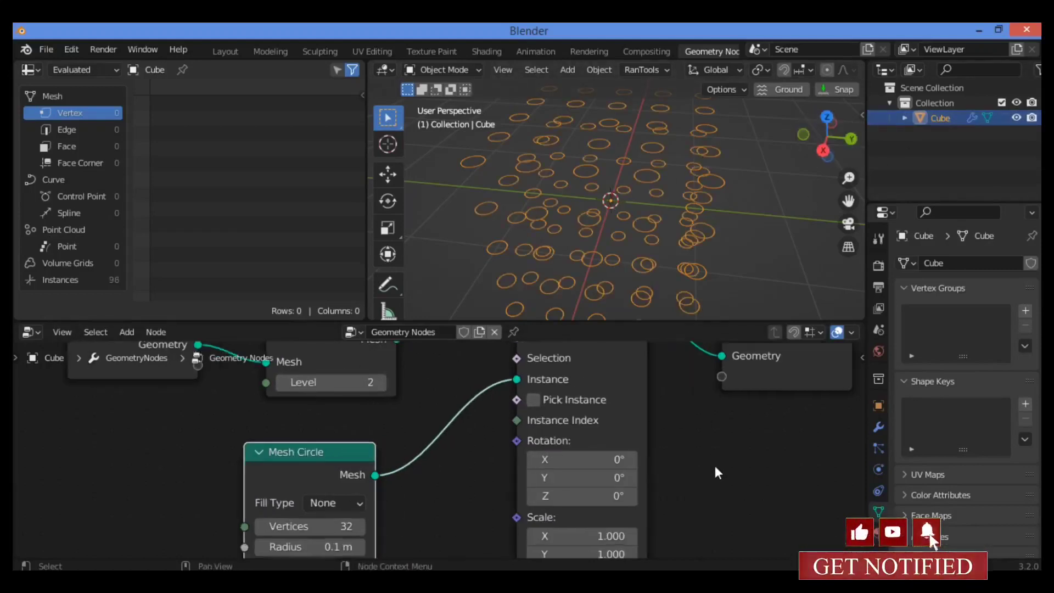
drag(861, 430, 864, 379)
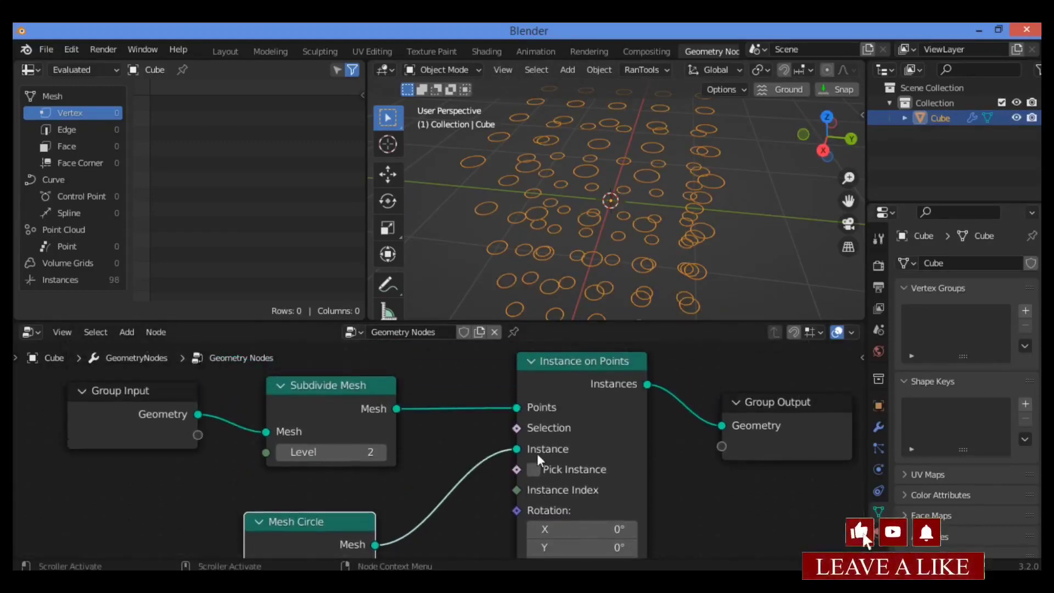
drag(577, 361, 546, 364)
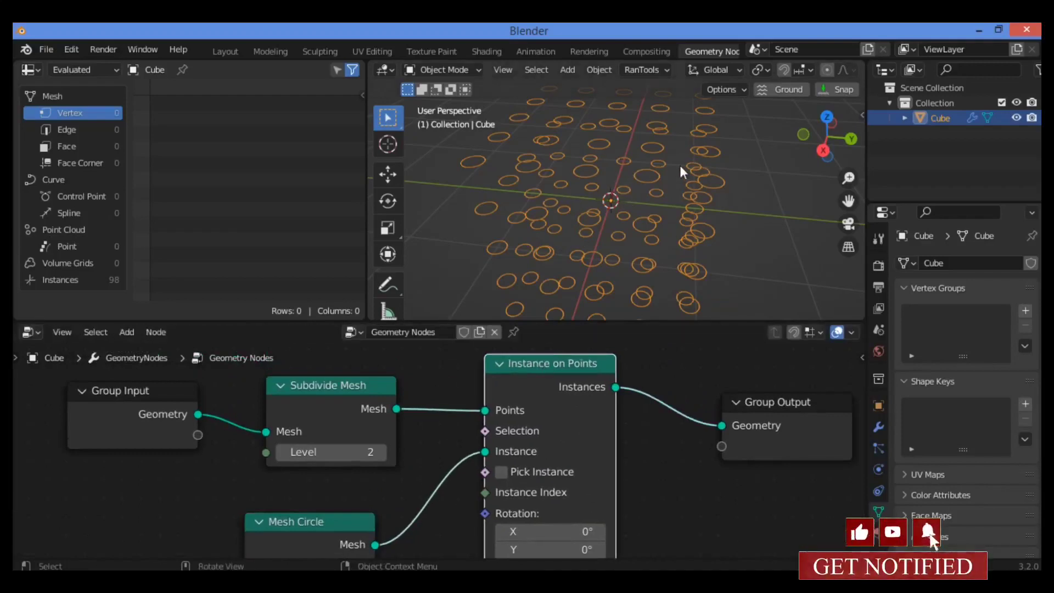
drag(829, 137, 807, 118)
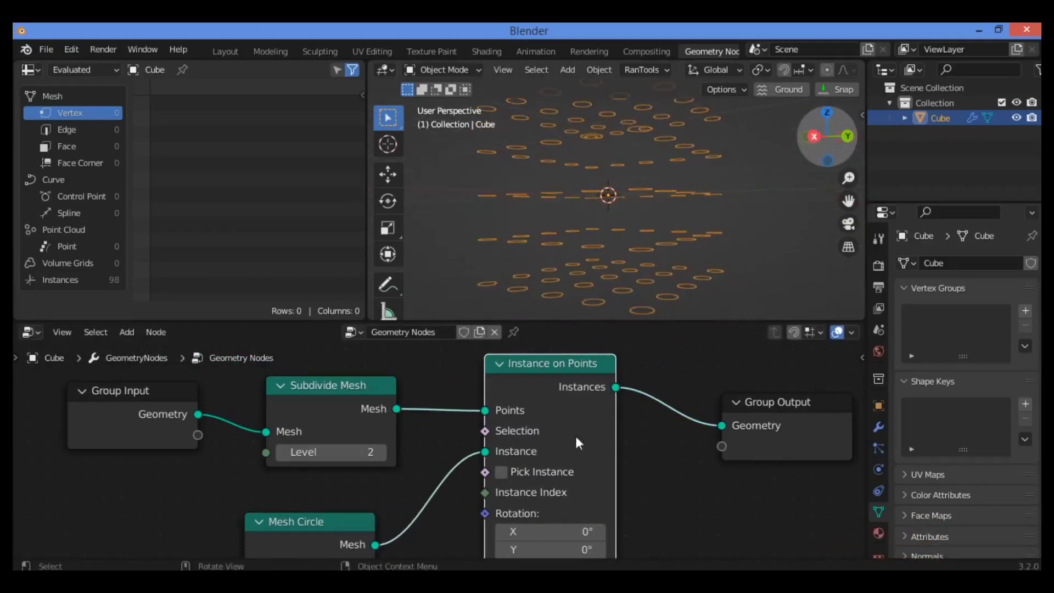
drag(551, 365, 607, 326)
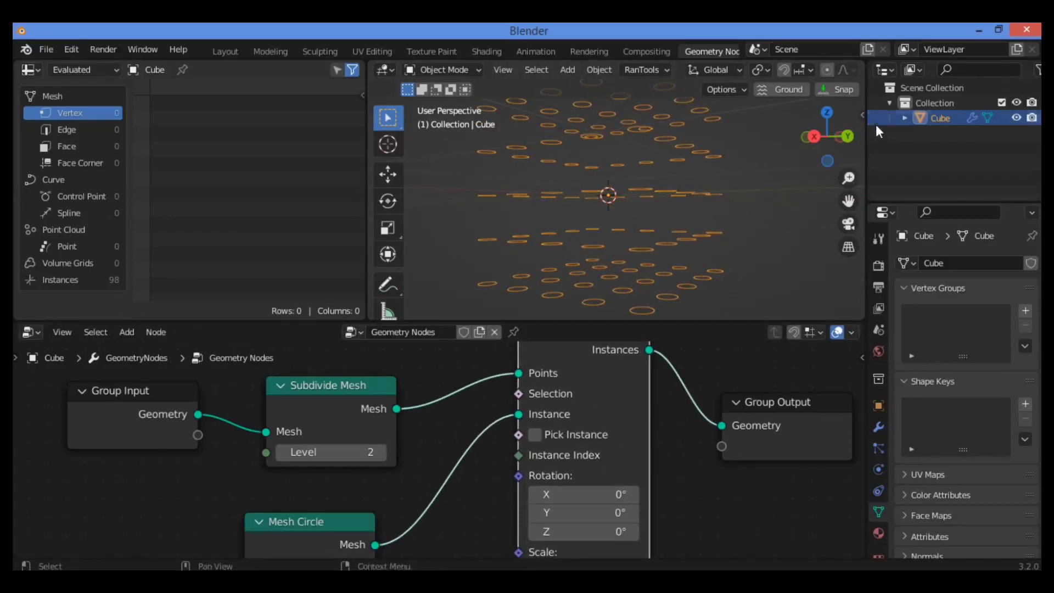
drag(828, 140, 421, 223)
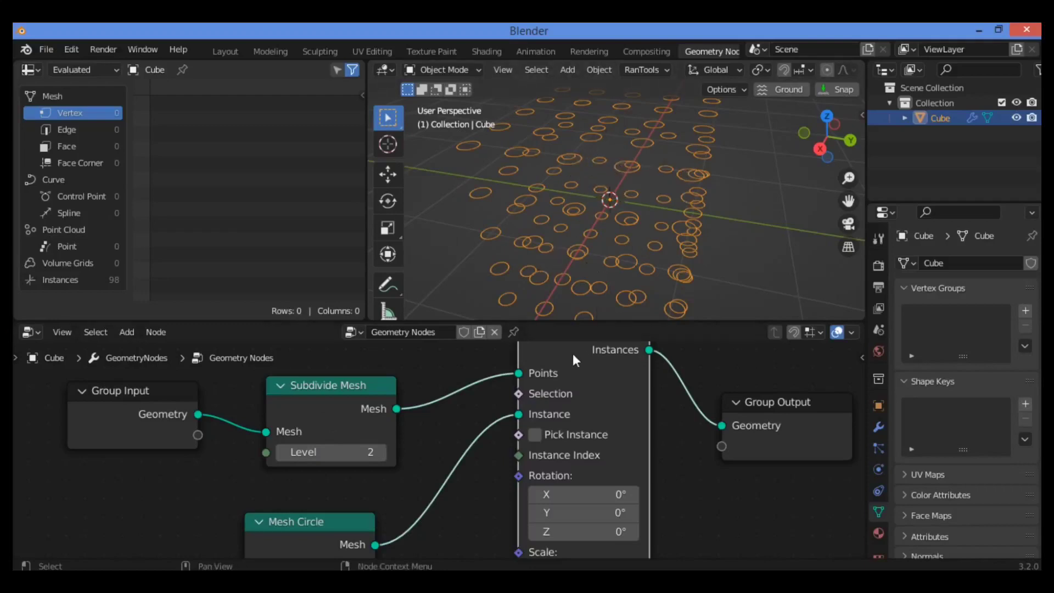
drag(848, 199, 815, 198)
drag(317, 519, 297, 462)
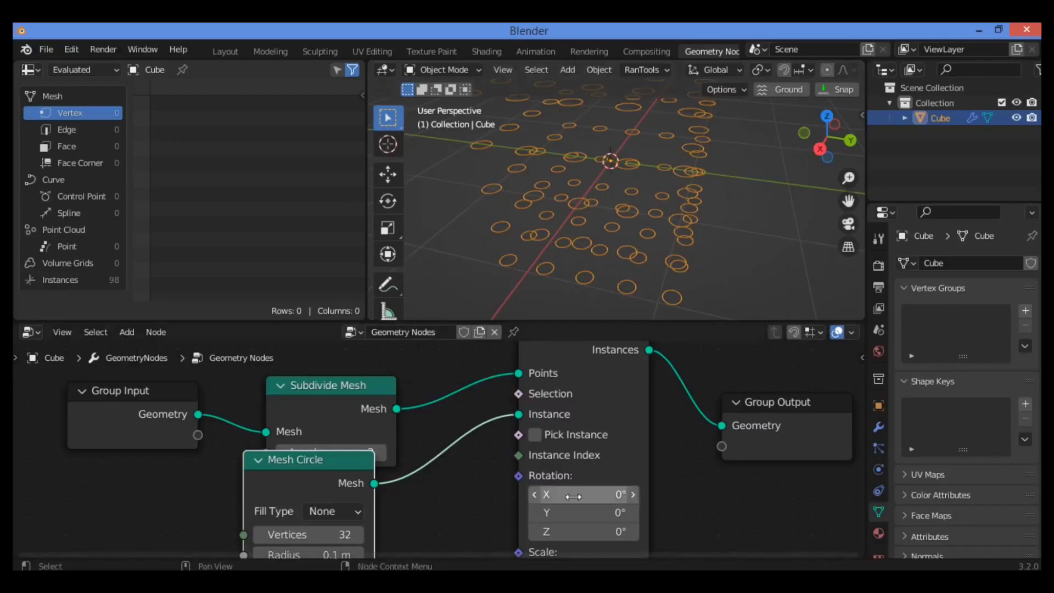
Set the Instance on Points Rotation X to -0.4°, leaving Y and Z at 0°
drag(582, 495, 638, 460)
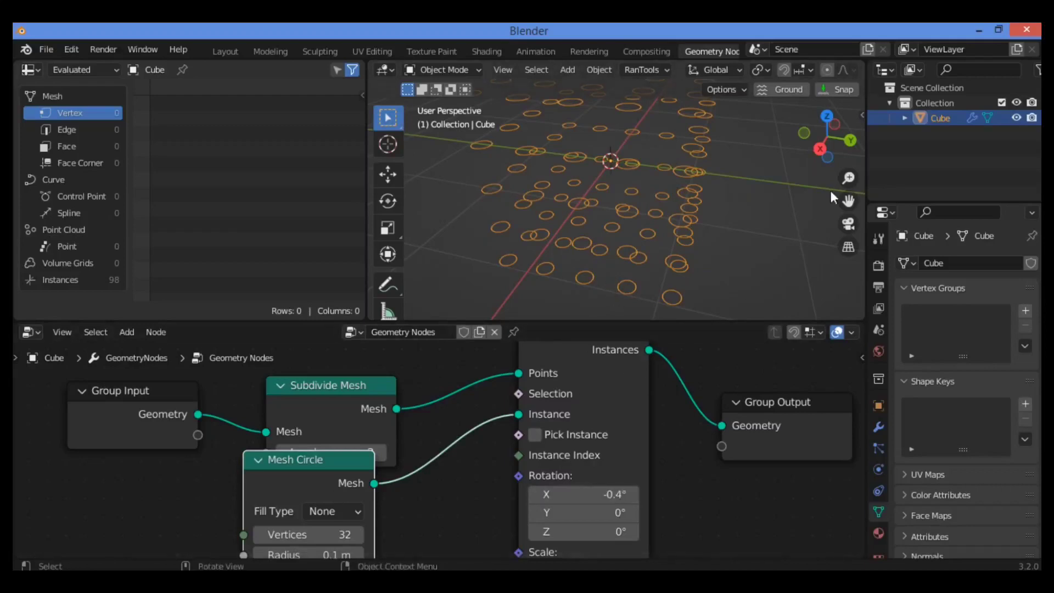
scroll(655, 460, down, 1)
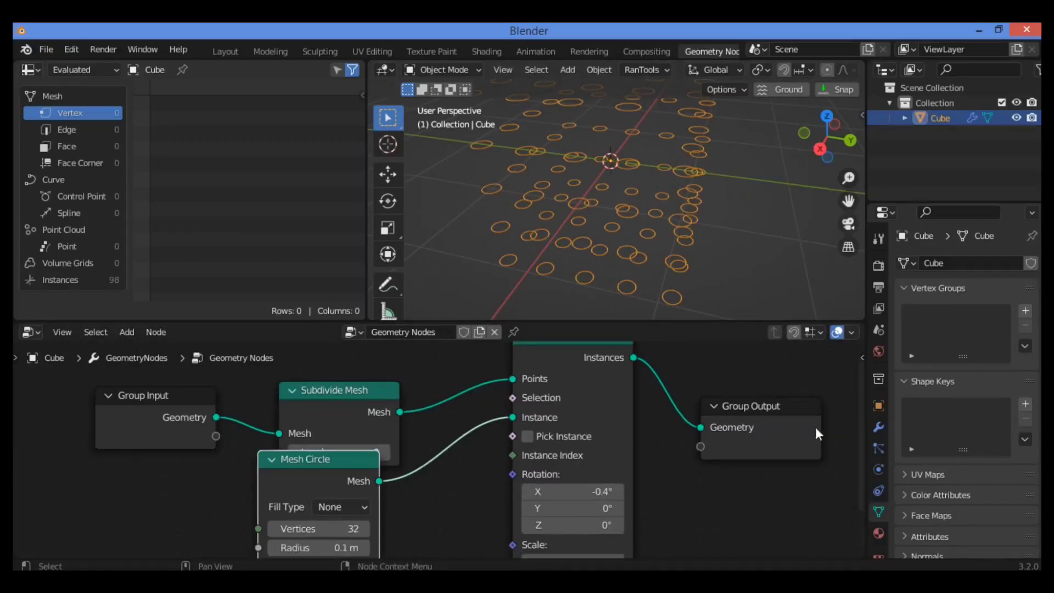
drag(860, 397, 859, 454)
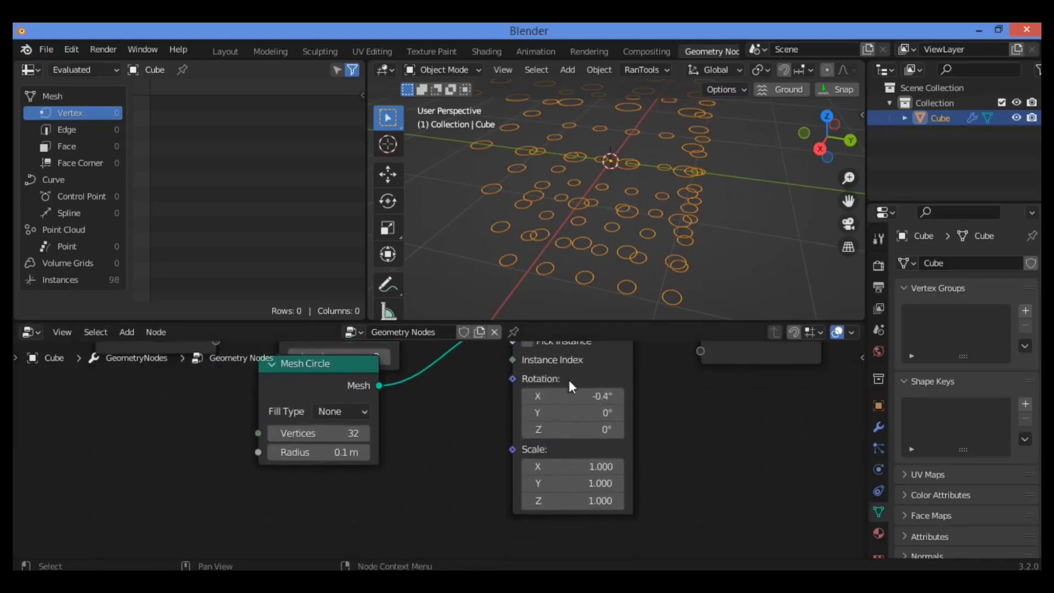
Scale the instances to 0.7 on X and 1.1 on Y, keeping Z at 1.0
click(539, 467)
text(2)
key(Return)
mouse_move(572, 473)
mouse_down()
mouse_move(543, 474)
mouse_move(586, 483)
mouse_up()
drag(830, 142, 782, 158)
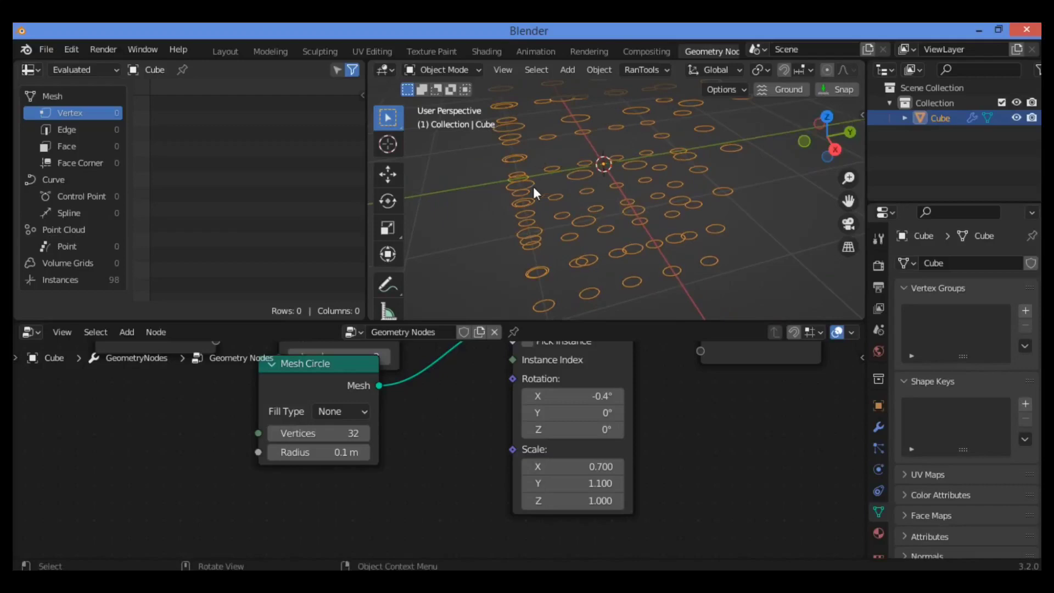
drag(350, 364, 346, 434)
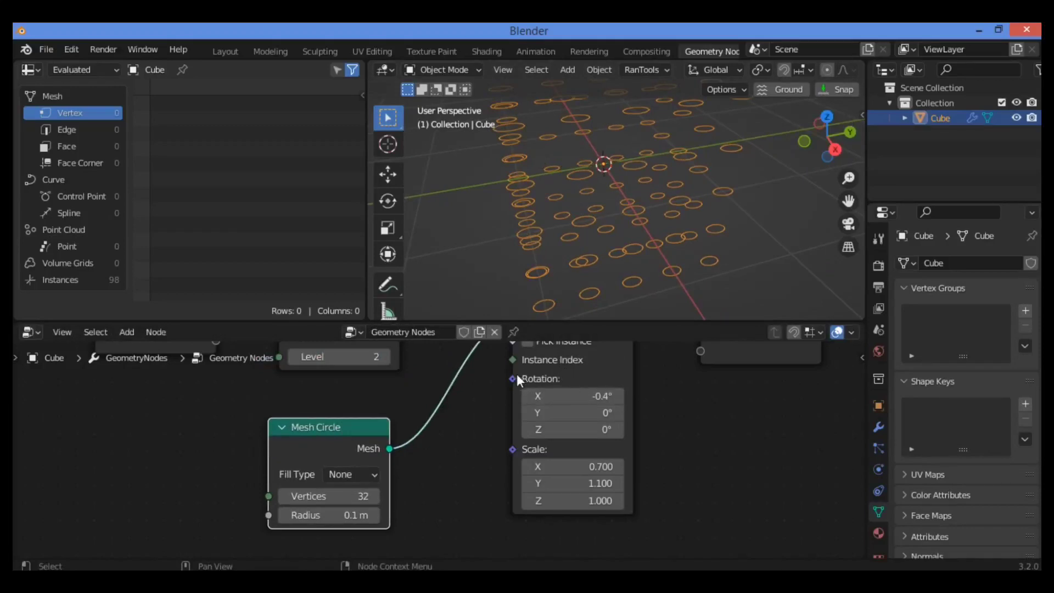
mouse_move(516, 377)
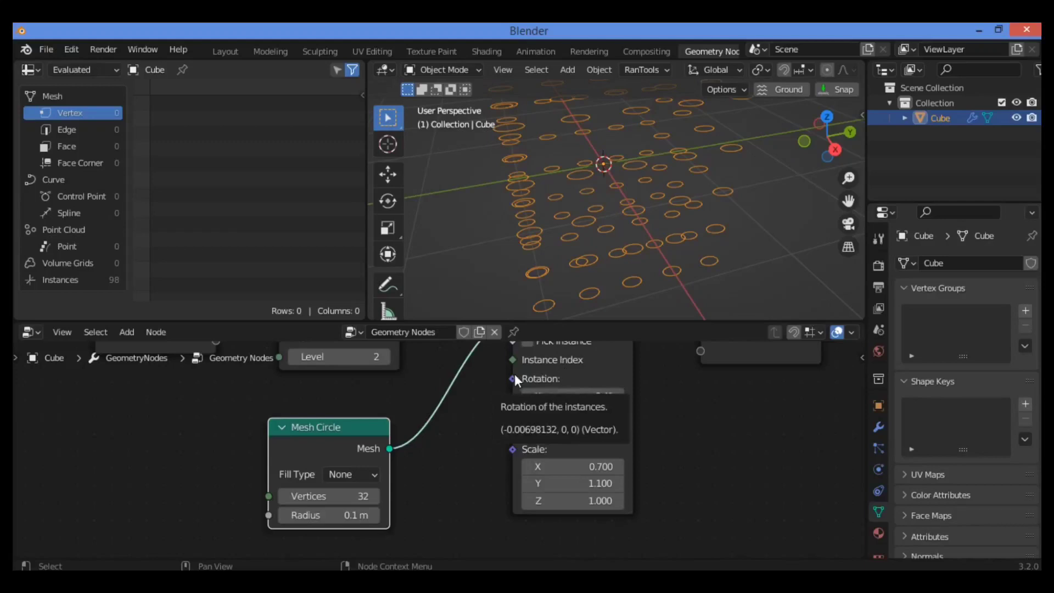